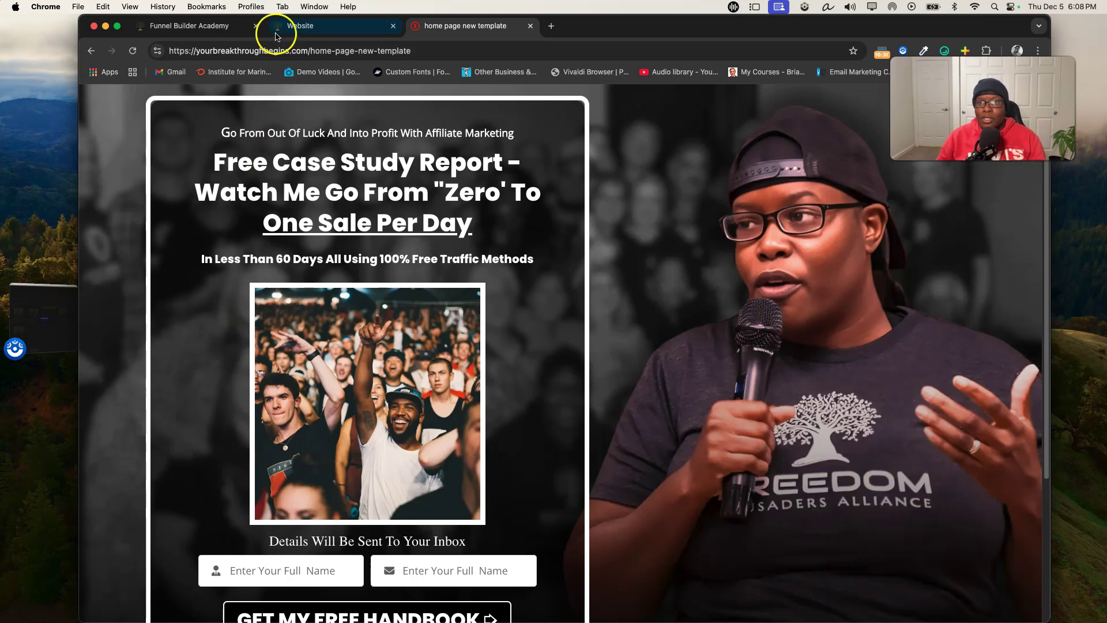
# Switch to the website builder page and open the color palette in its global styling settings
pyautogui.click(303, 26)
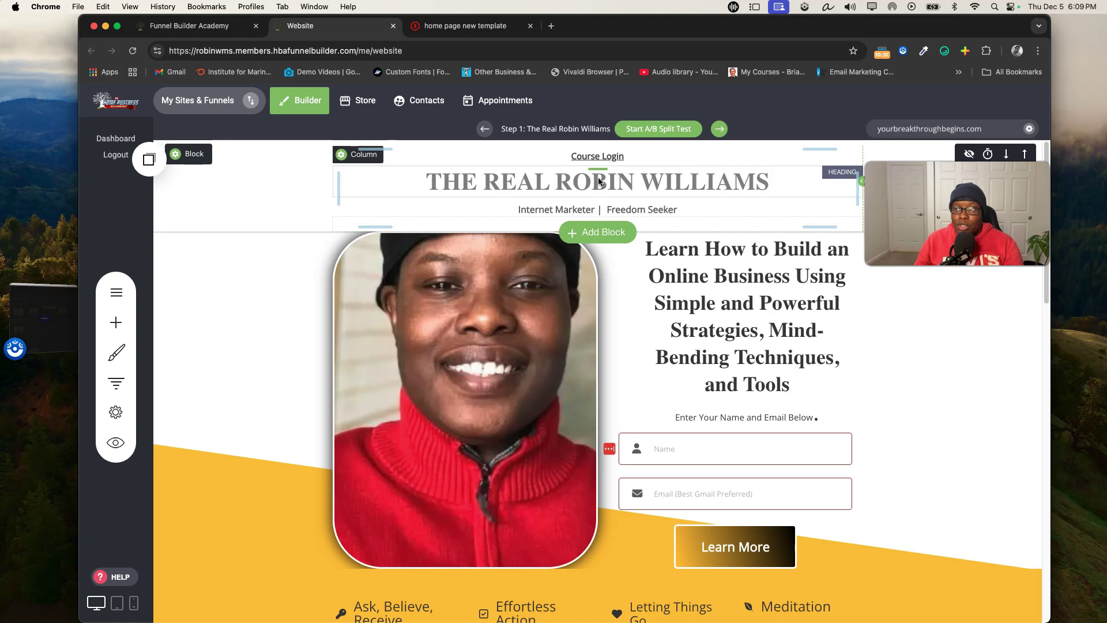
pyautogui.click(579, 180)
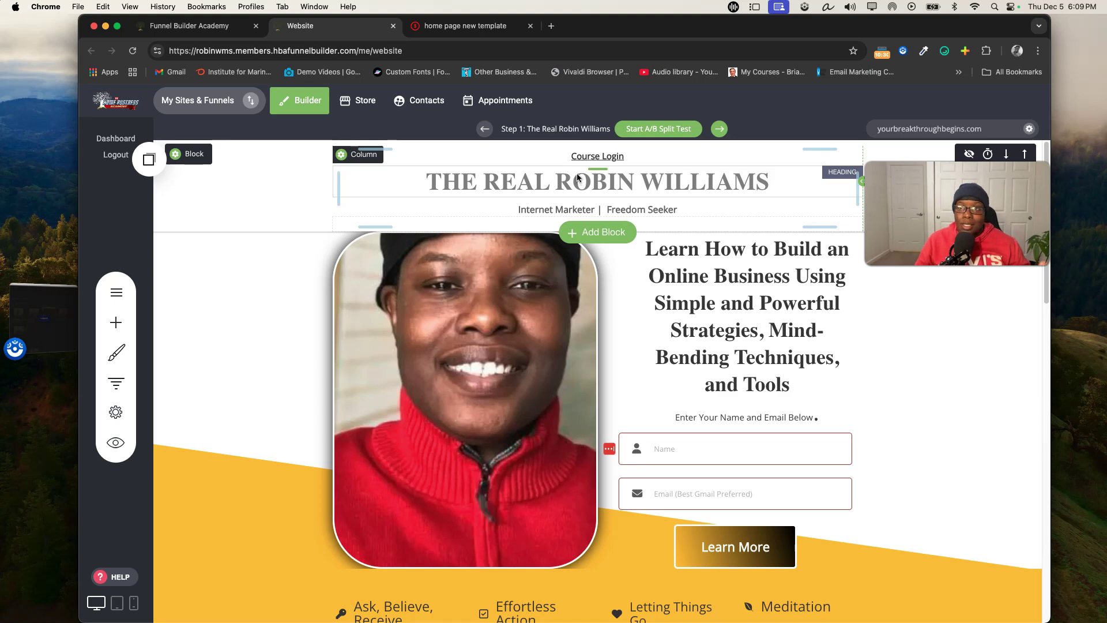
pyautogui.click(574, 144)
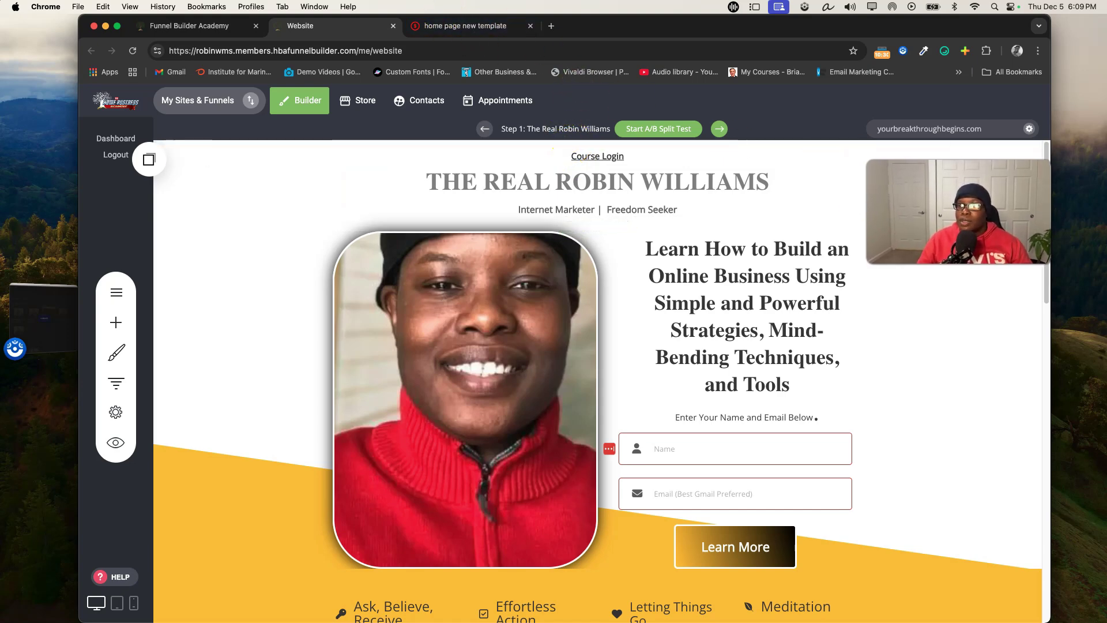
pyautogui.click(297, 344)
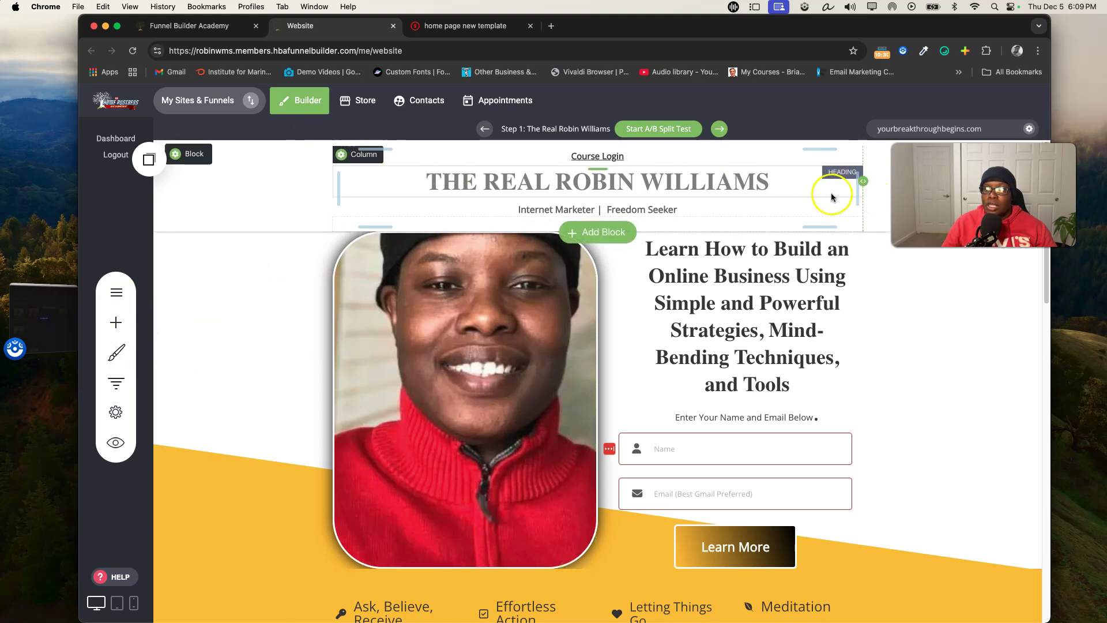
pyautogui.click(117, 355)
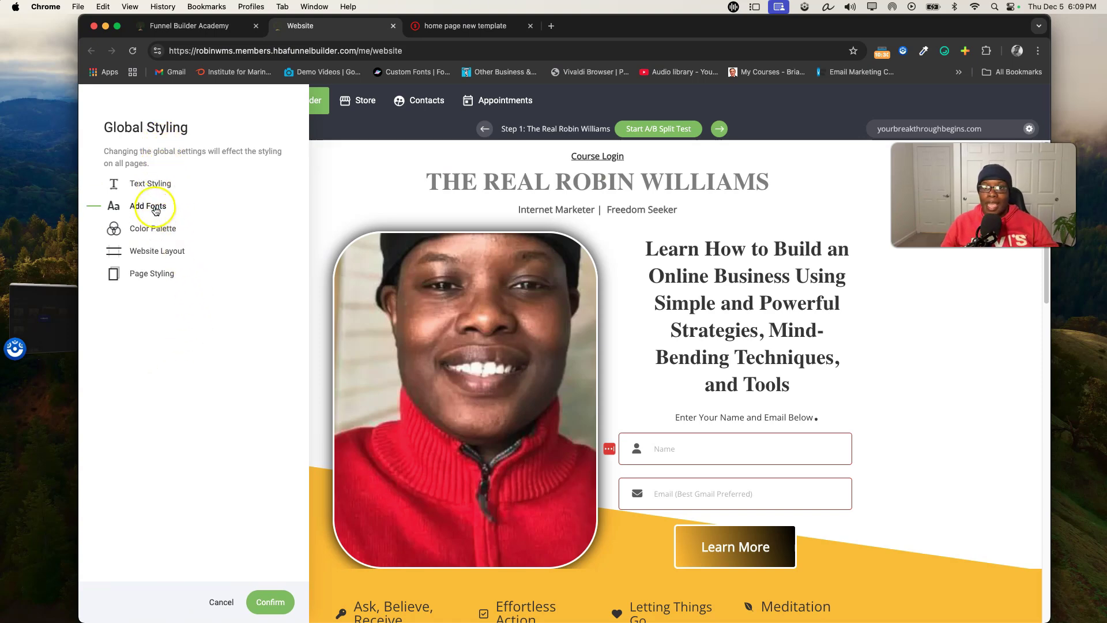
pyautogui.press('Escape')
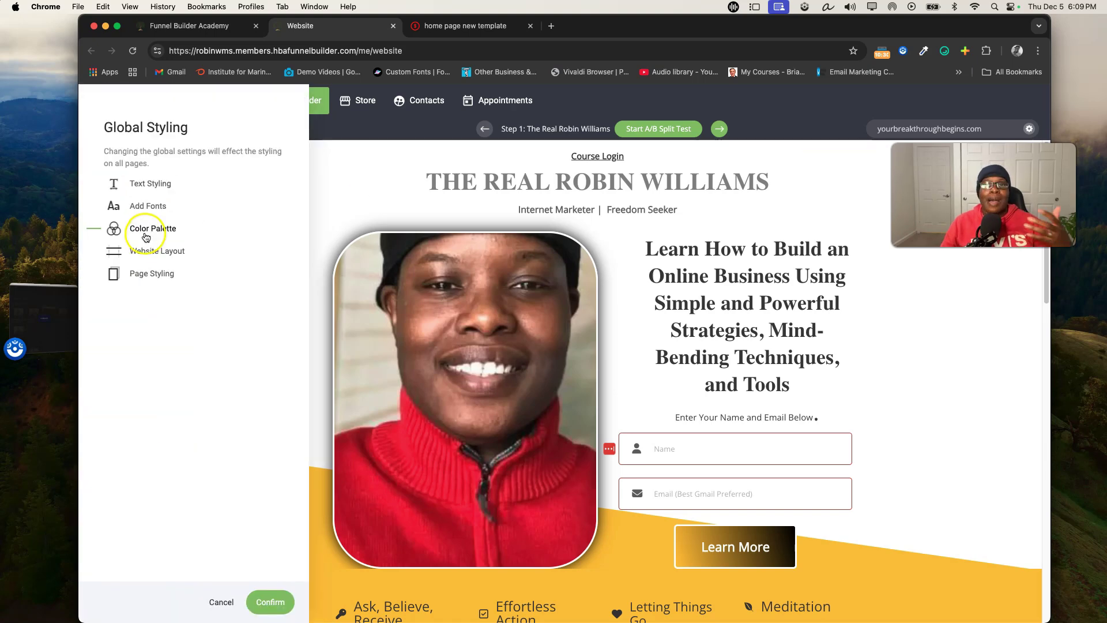
pyautogui.click(147, 227)
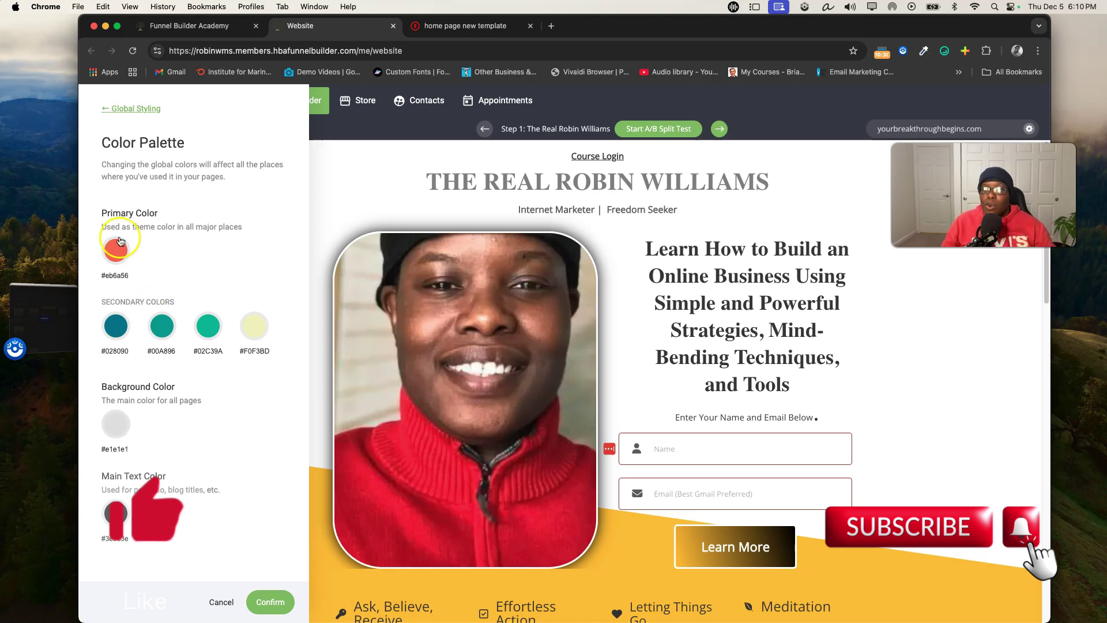
# Search Google in a new browser tab for "color palettes for websites masculine" and browse the image results
pyautogui.click(551, 27)
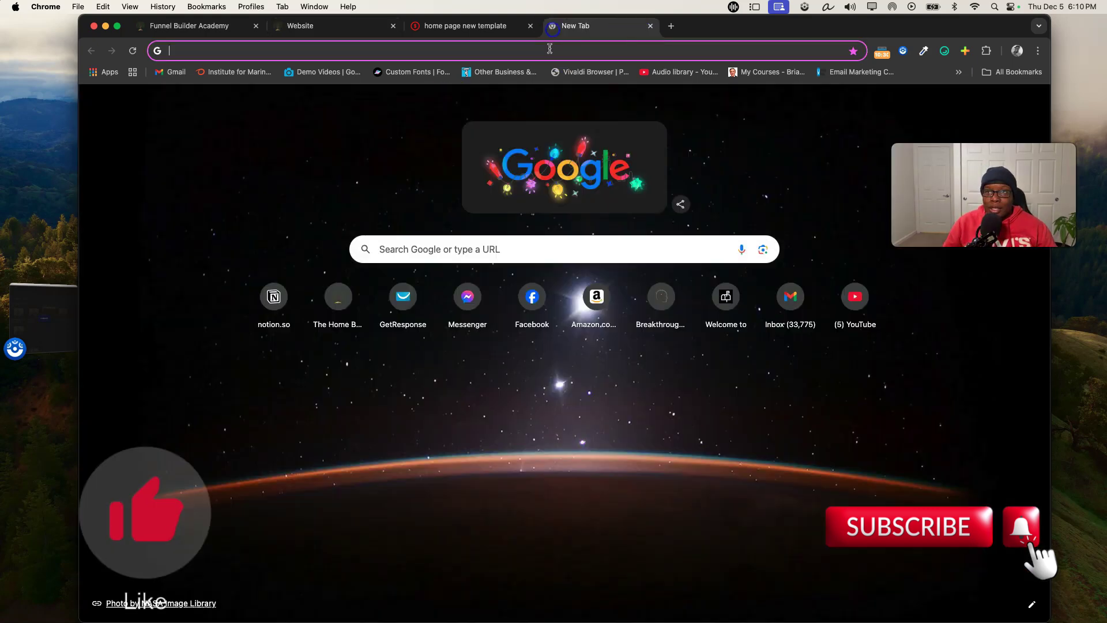
pyautogui.write('color')
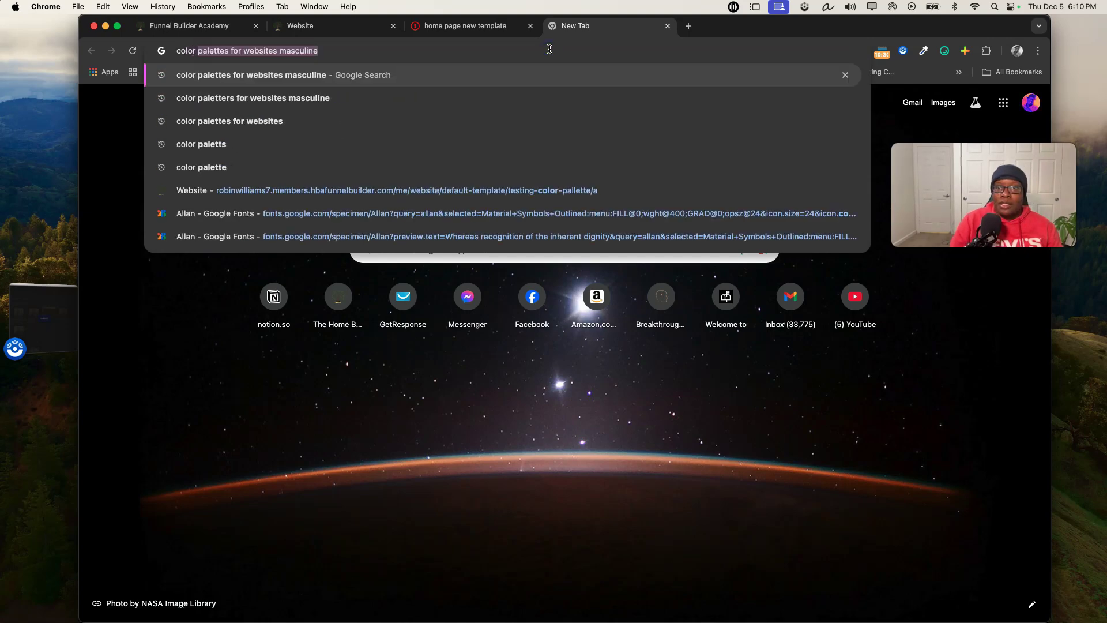
pyautogui.press('Return')
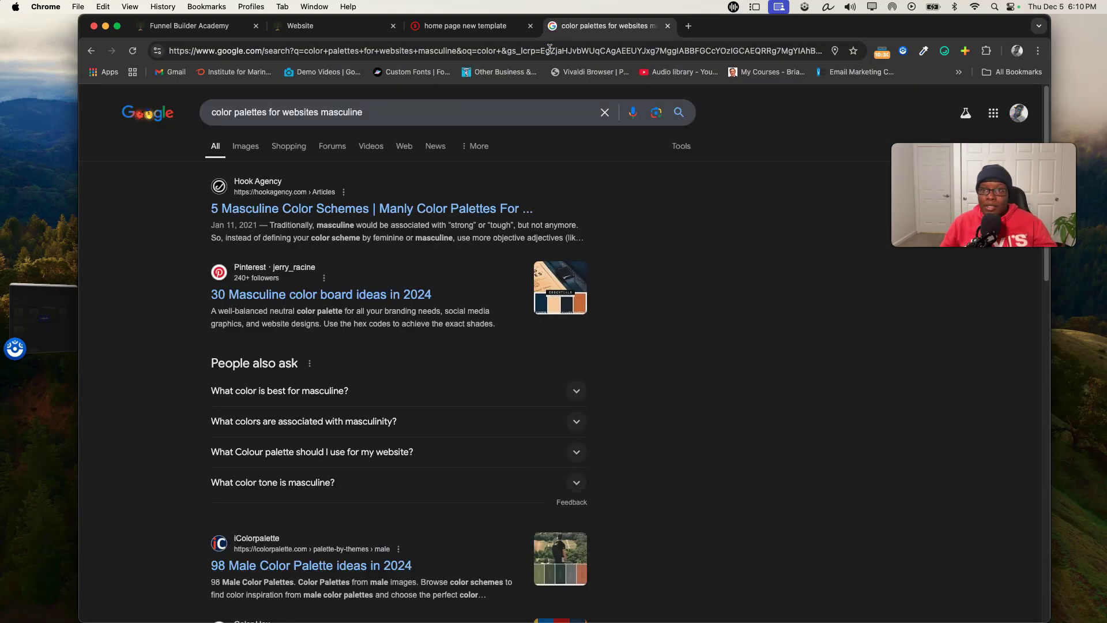
pyautogui.click(239, 148)
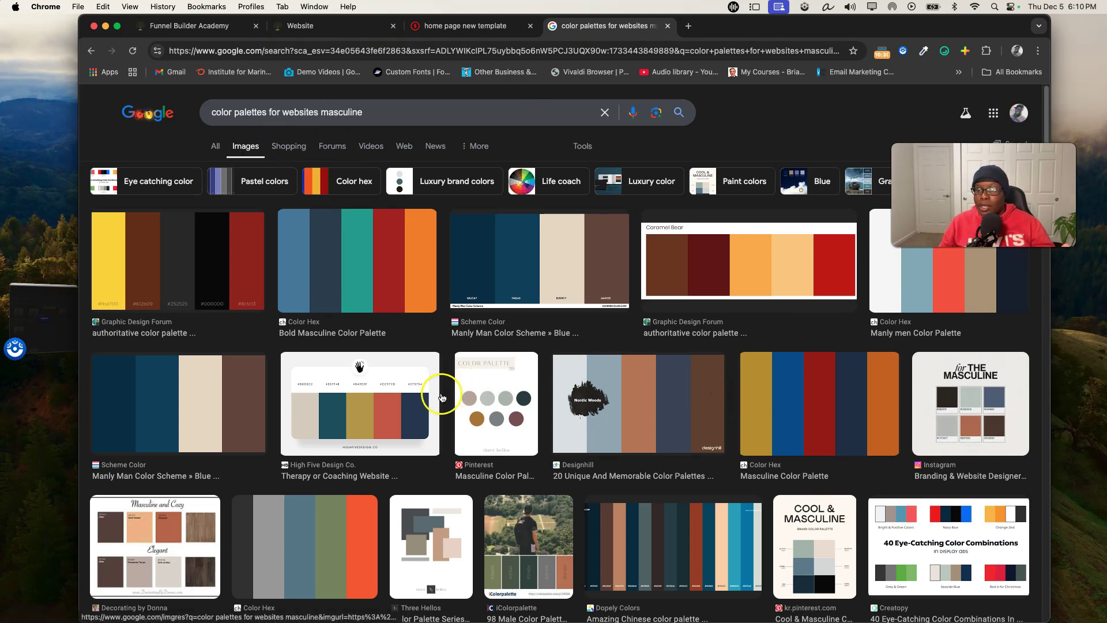
pyautogui.scroll(-3, 442, 395)
pyautogui.scroll(-4, 443, 397)
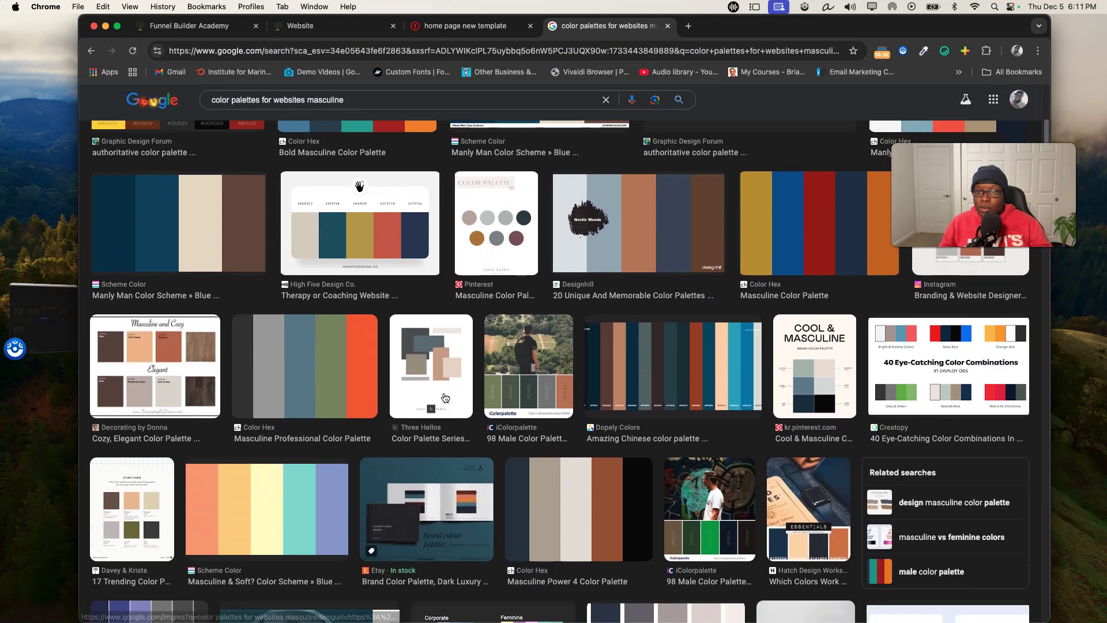
pyautogui.click(455, 399)
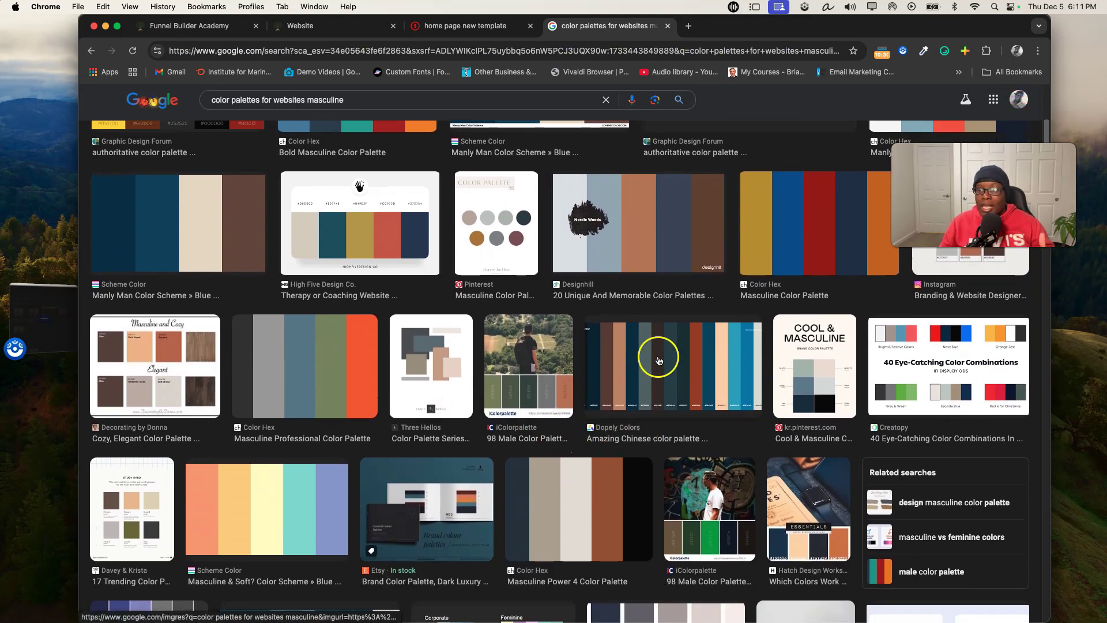
# Sample the dark red #631412 from the Caramel Bear palette image with ColorZilla's page color picker
pyautogui.click(925, 52)
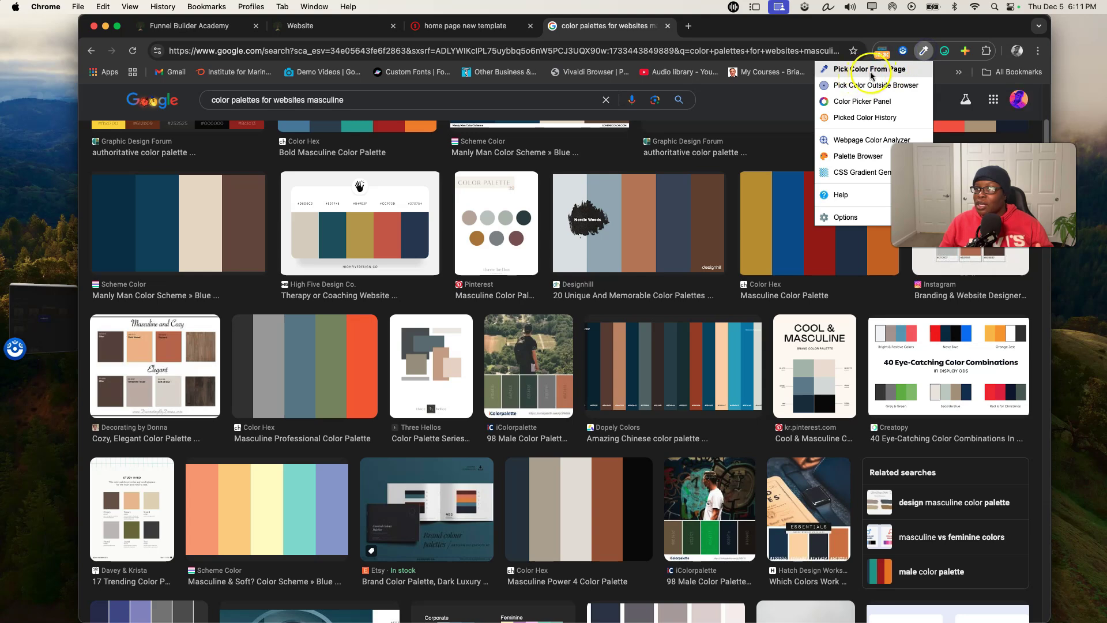
pyautogui.click(924, 52)
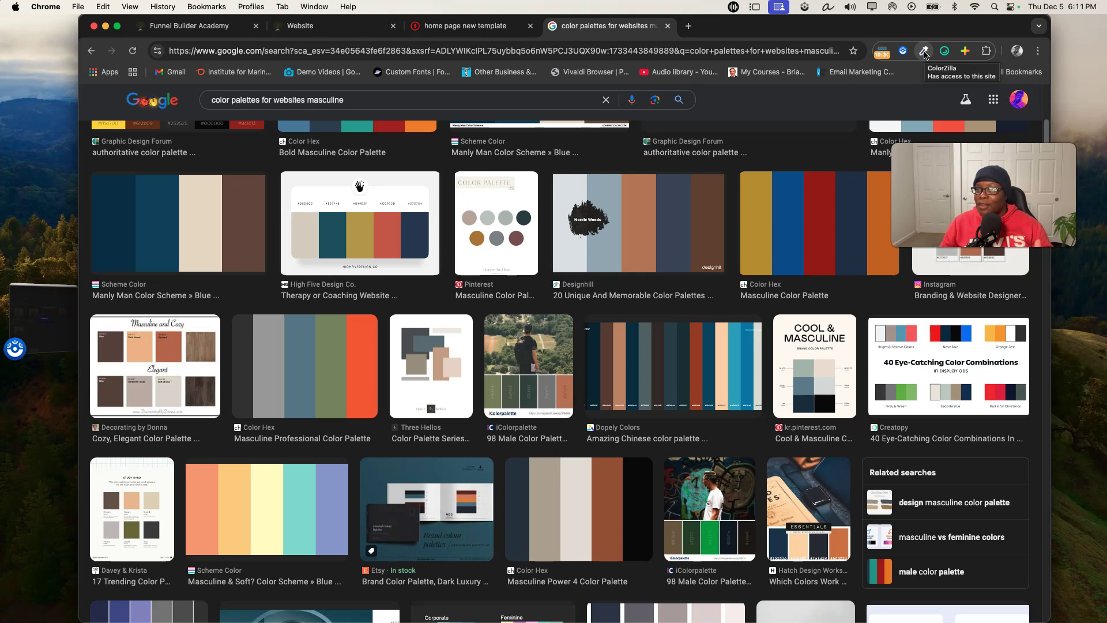
pyautogui.click(924, 52)
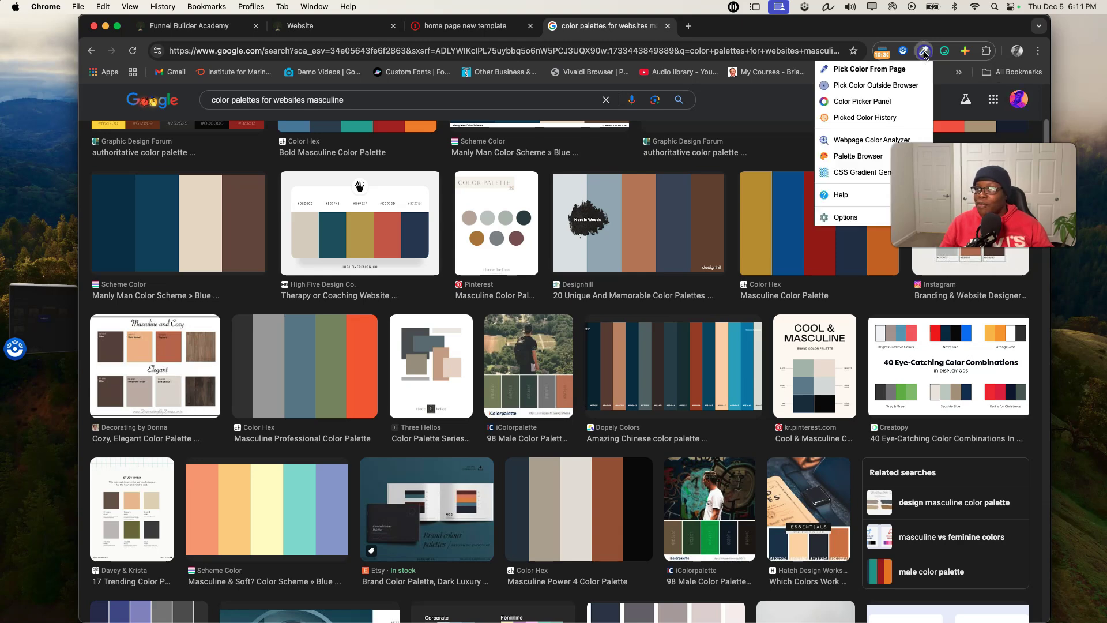
pyautogui.click(887, 72)
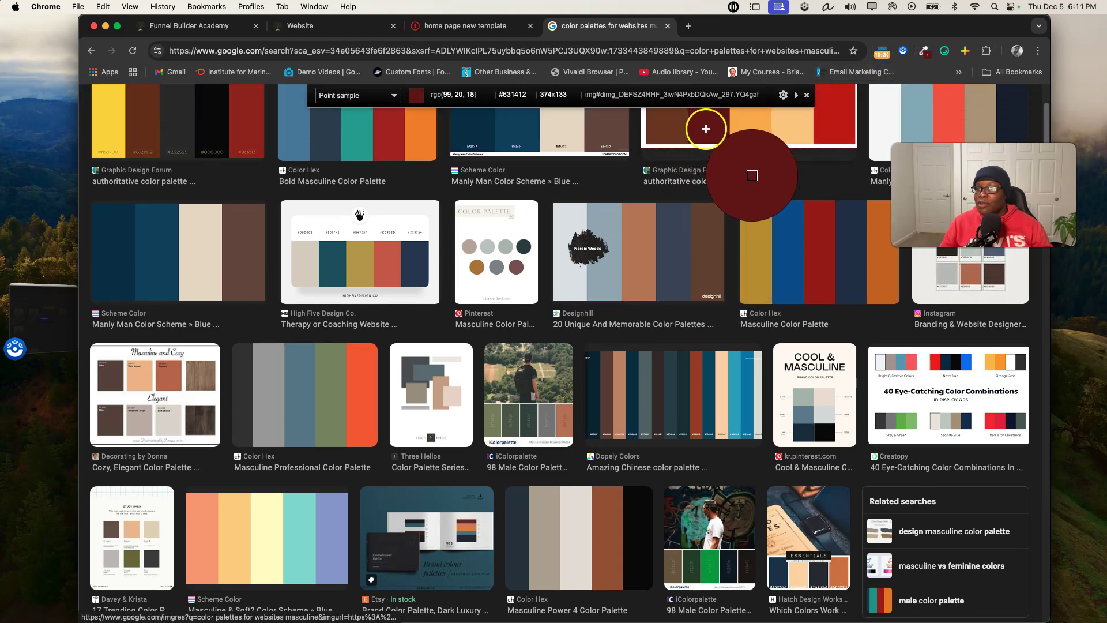
pyautogui.scroll(3, 705, 125)
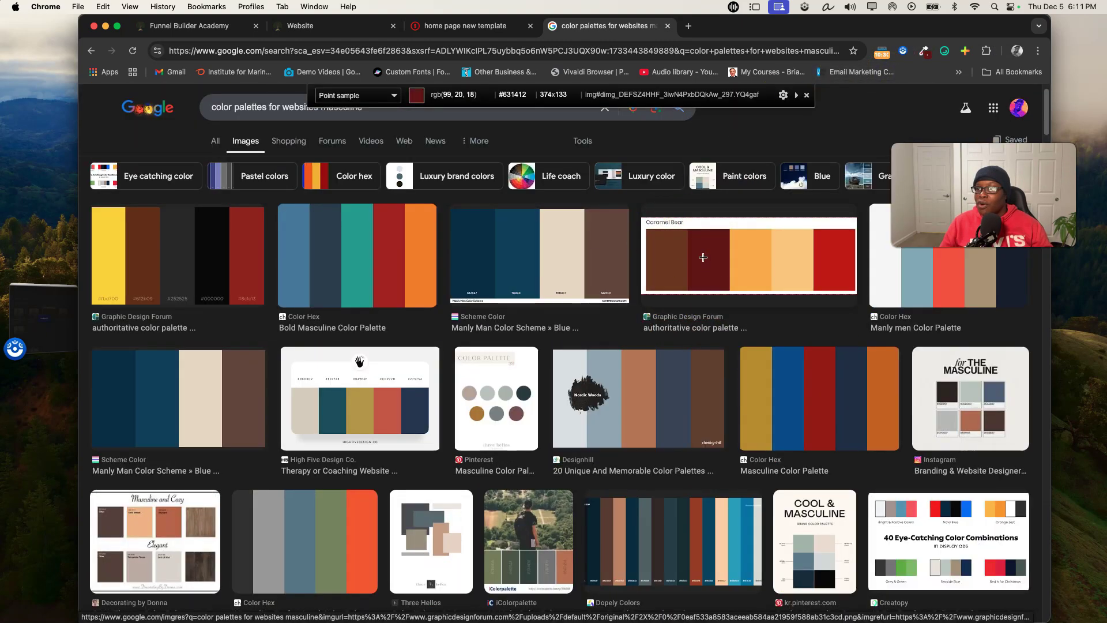
pyautogui.click(704, 259)
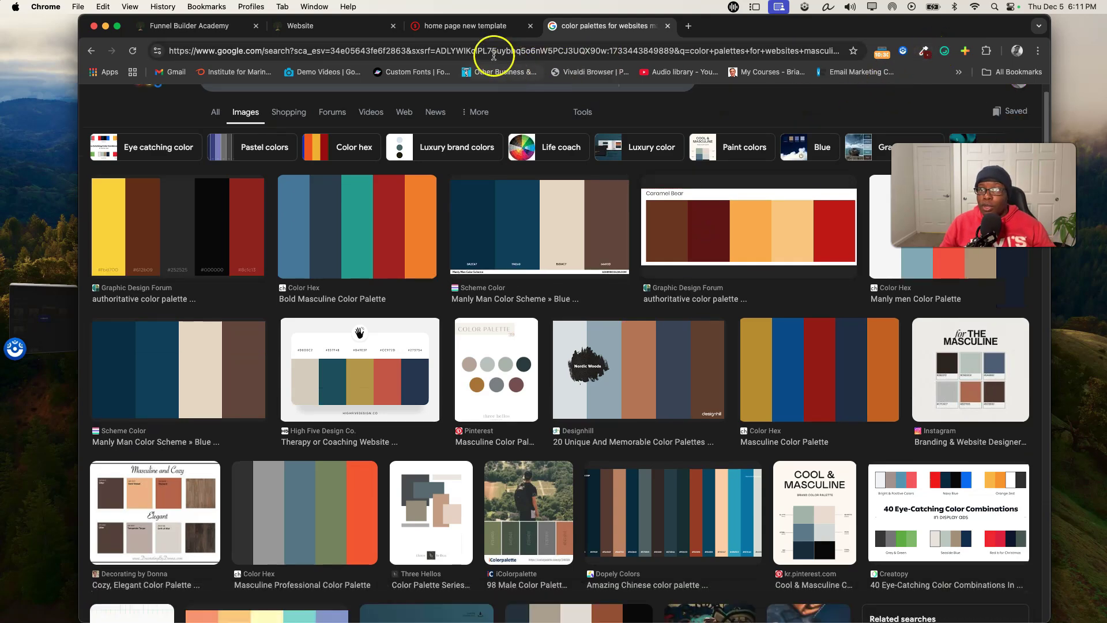
# Return to the website builder, set the palette's primary color to #631412 and confirm the global styling change
pyautogui.click(344, 26)
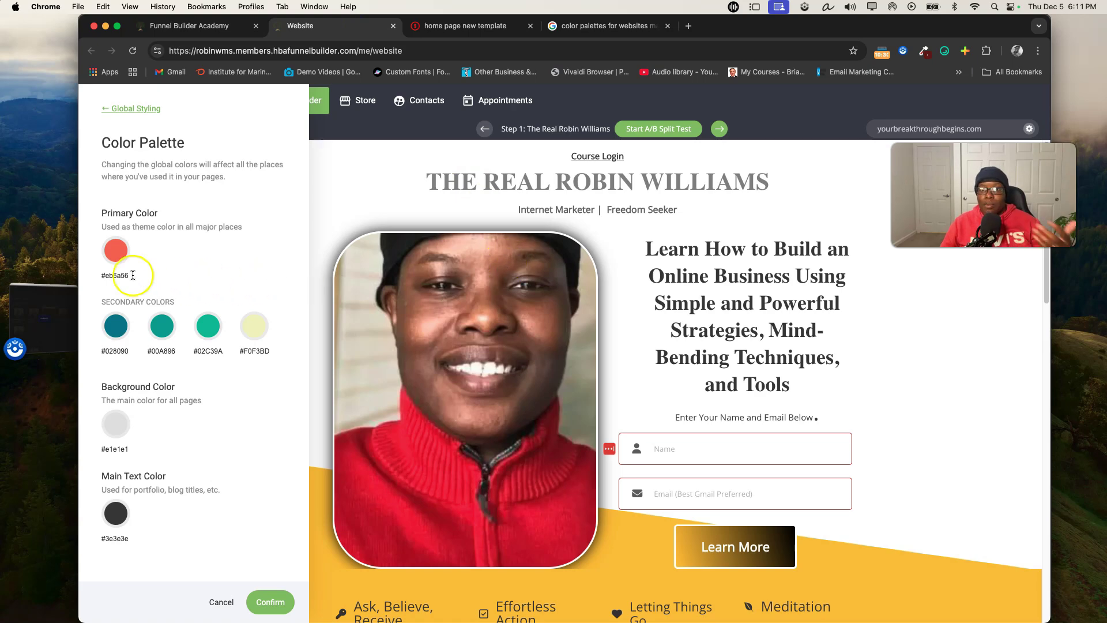
pyautogui.click(116, 251)
pyautogui.click(256, 349)
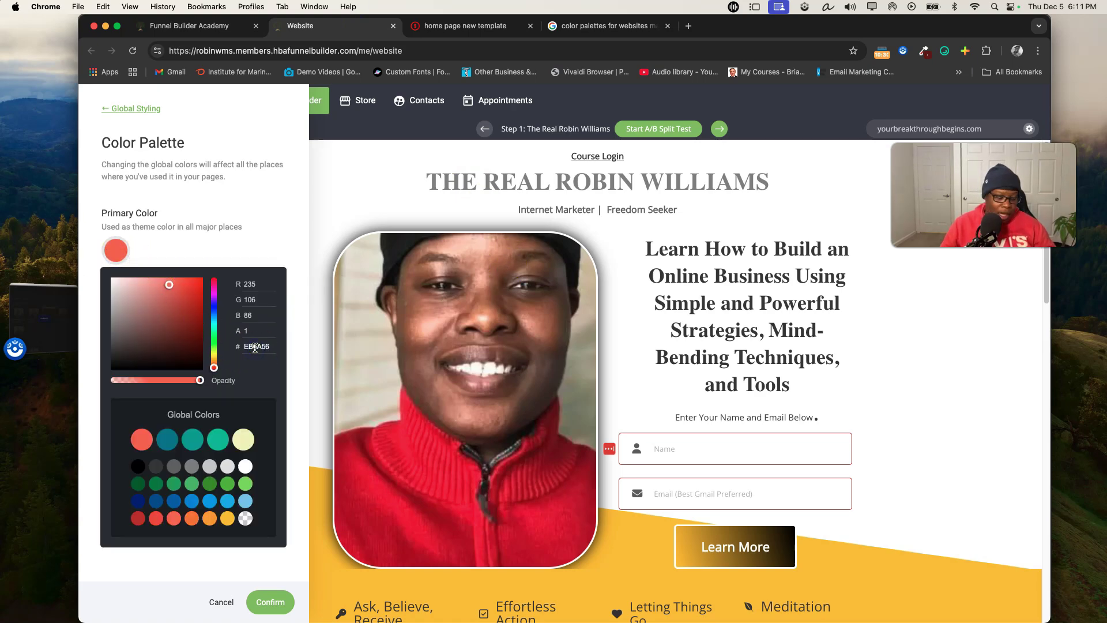
pyautogui.press('super+v')
pyautogui.click(208, 303)
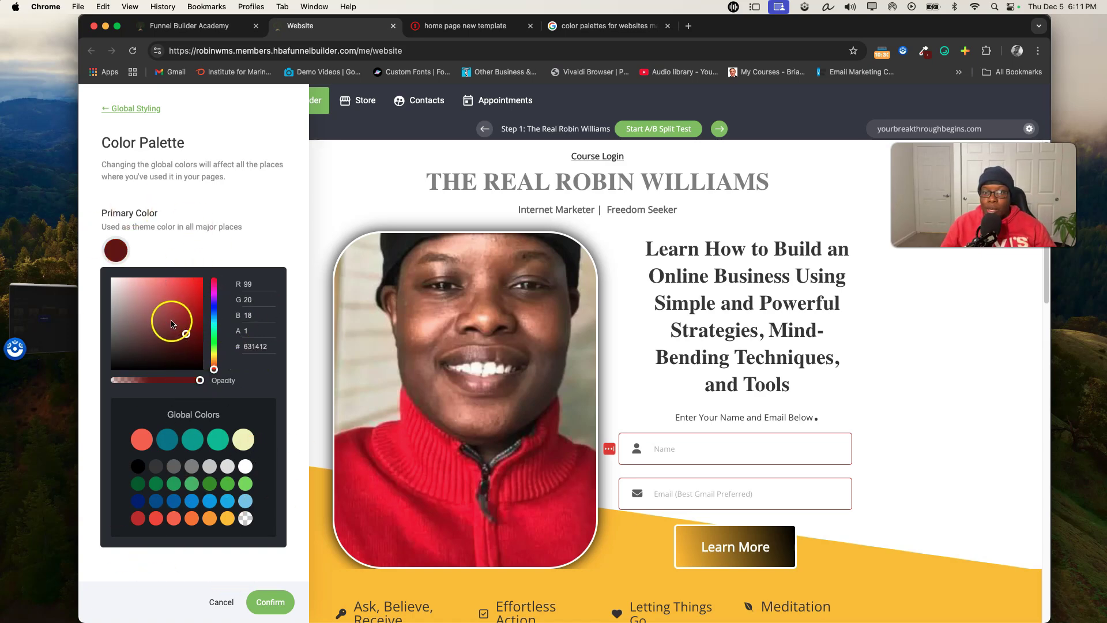
pyautogui.click(257, 219)
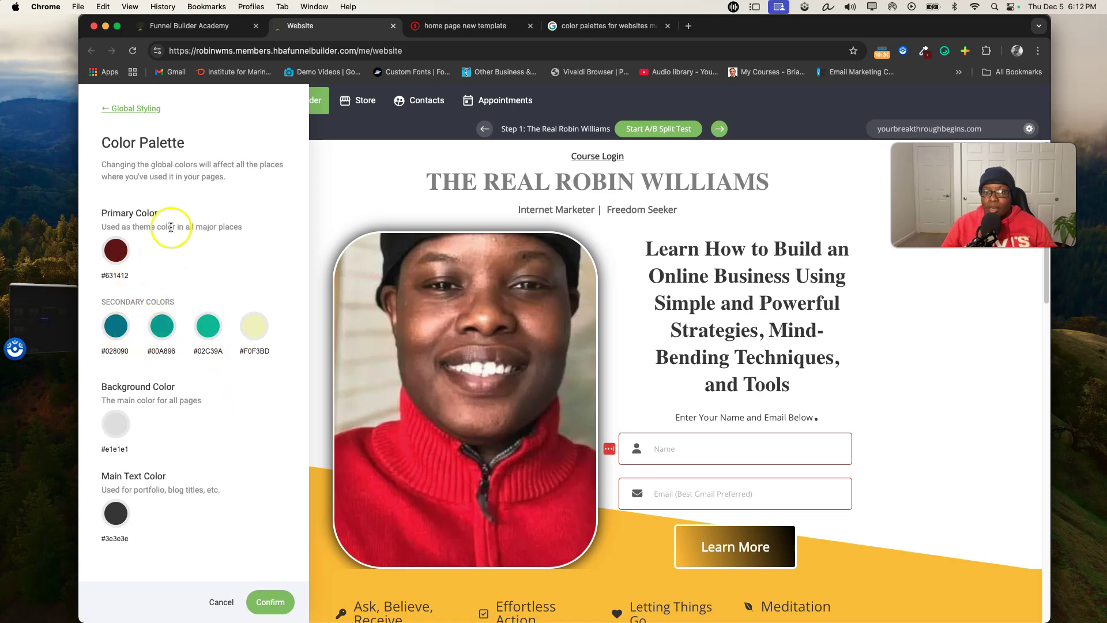
pyautogui.click(270, 602)
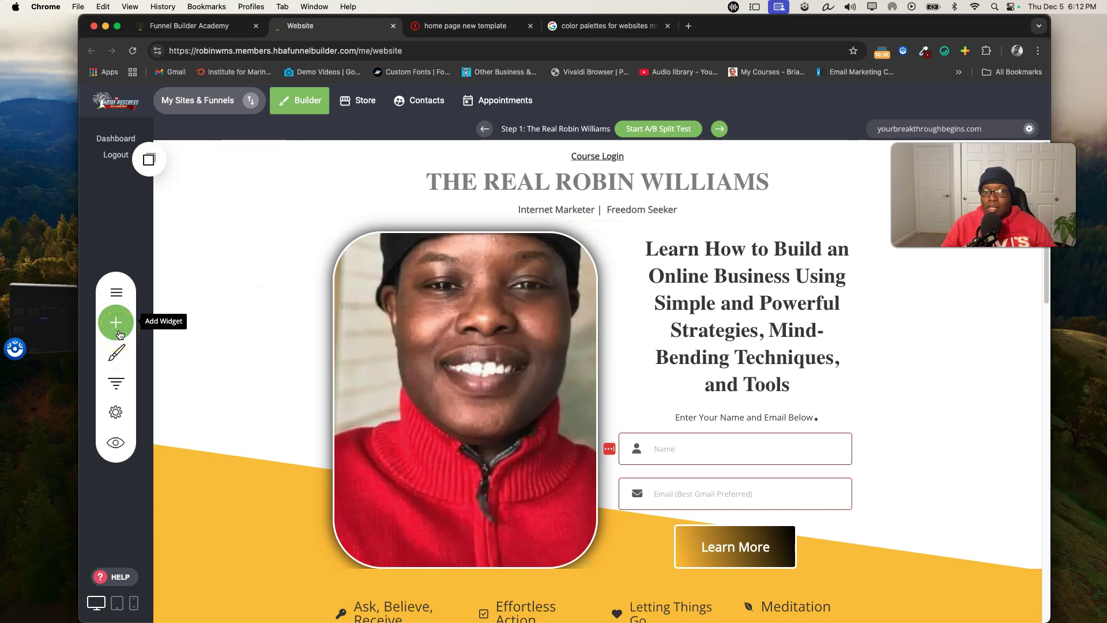
# Review the global styling options for text styling, added fonts, color palette and website layout without changing them
pyautogui.click(116, 352)
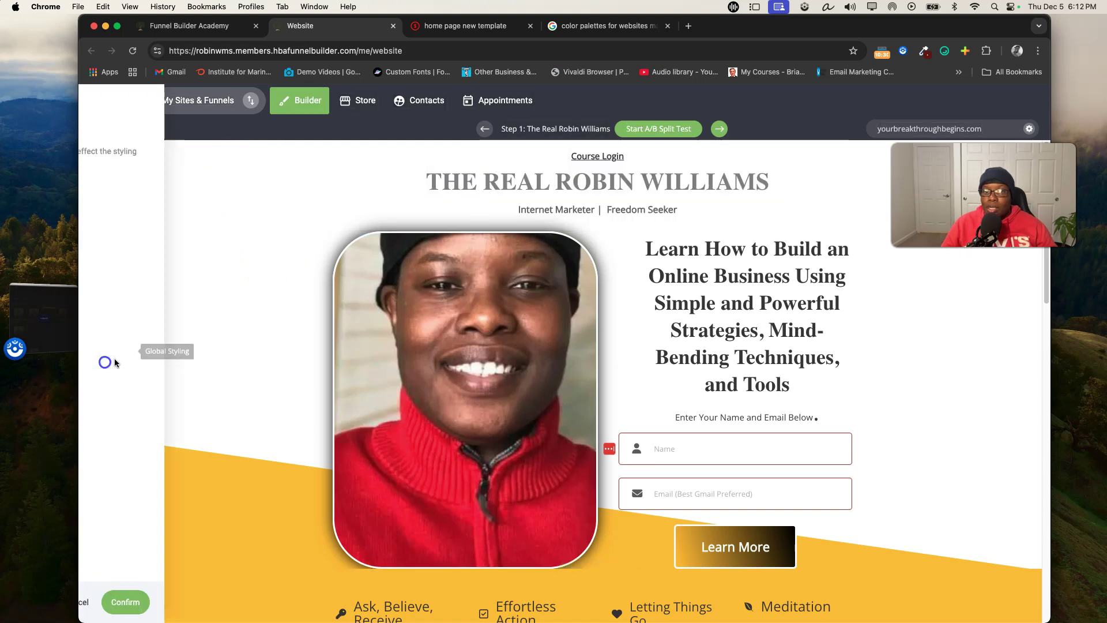
pyautogui.click(155, 181)
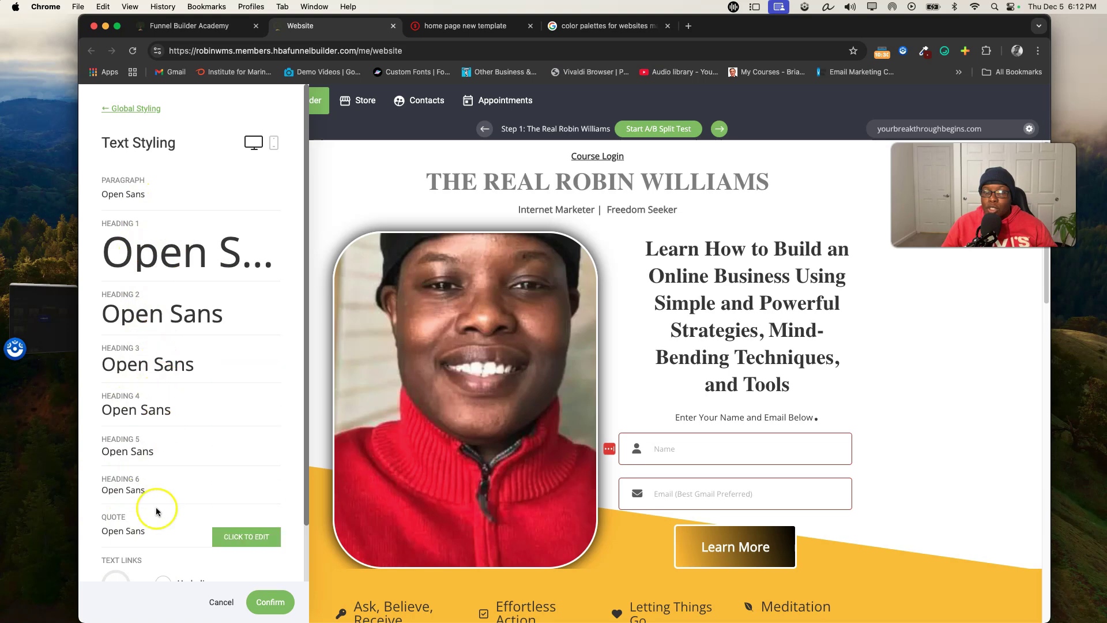
pyautogui.click(355, 208)
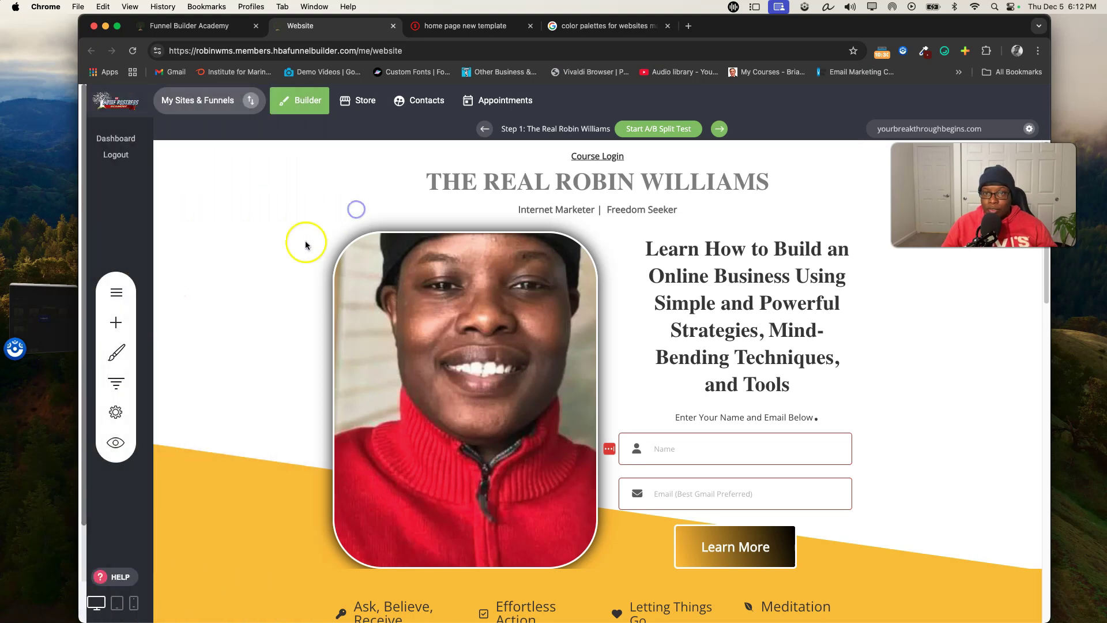
pyautogui.click(113, 326)
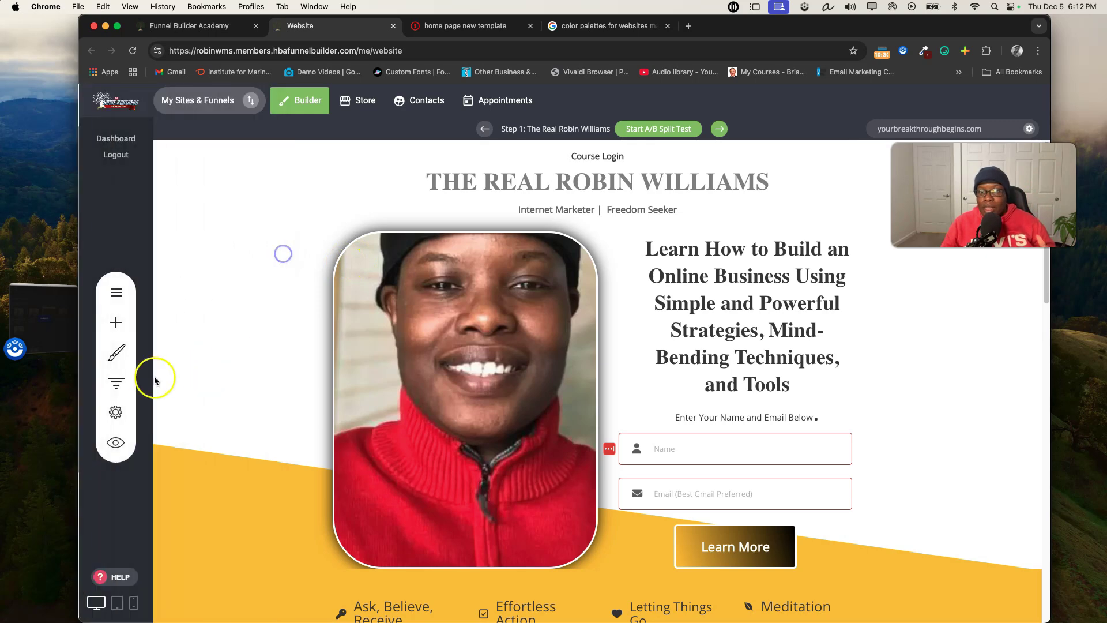
pyautogui.click(115, 353)
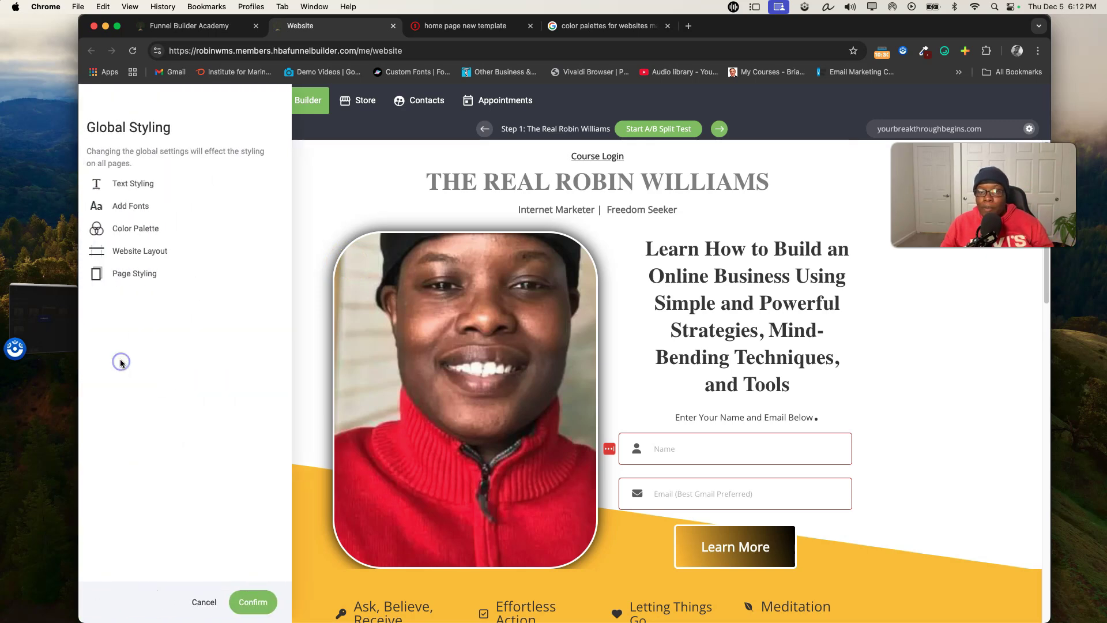
pyautogui.click(149, 206)
pyautogui.click(371, 195)
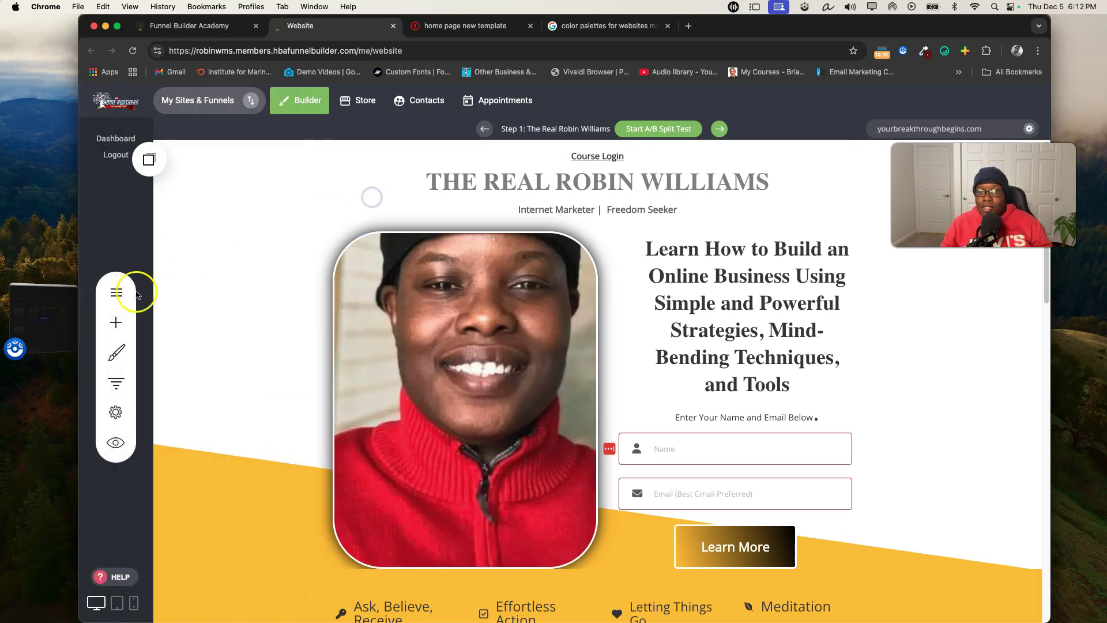
pyautogui.click(115, 355)
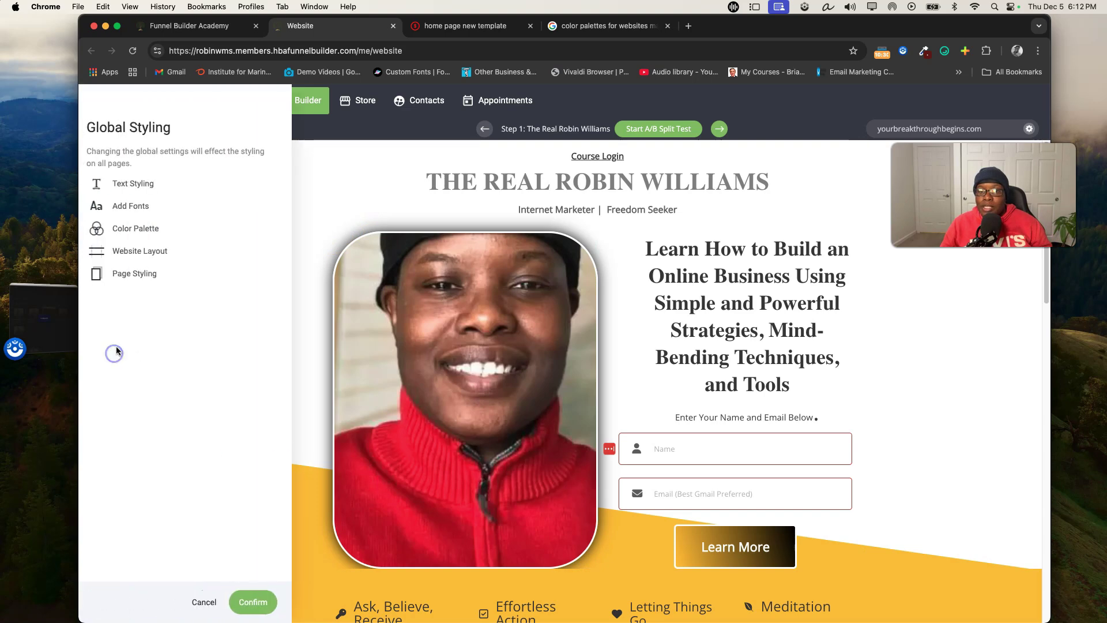
pyautogui.click(155, 229)
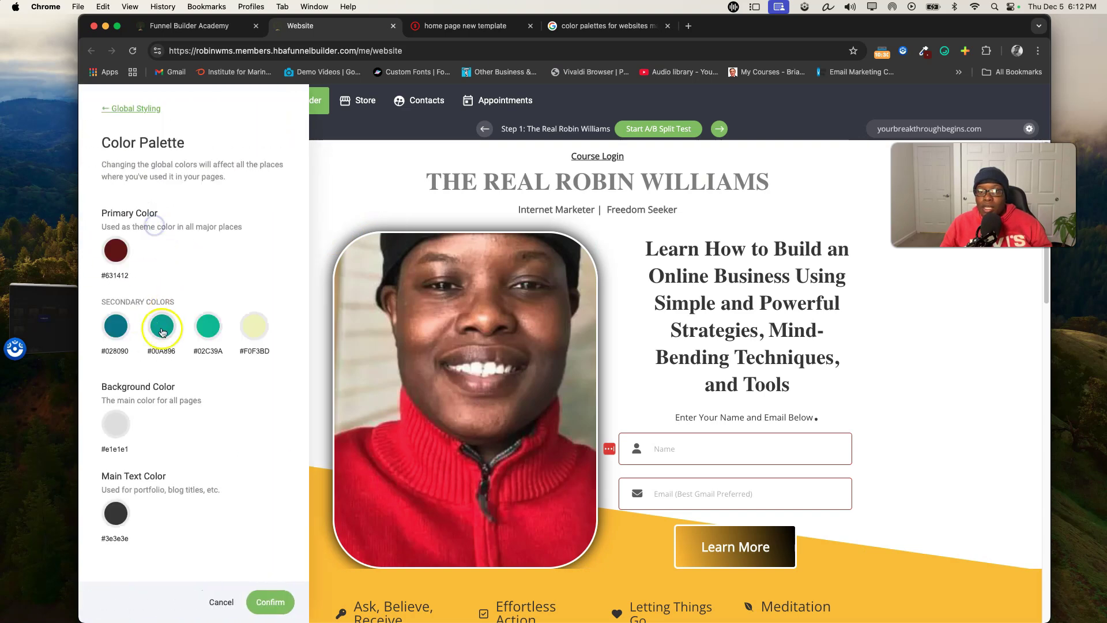
pyautogui.click(333, 223)
pyautogui.click(115, 354)
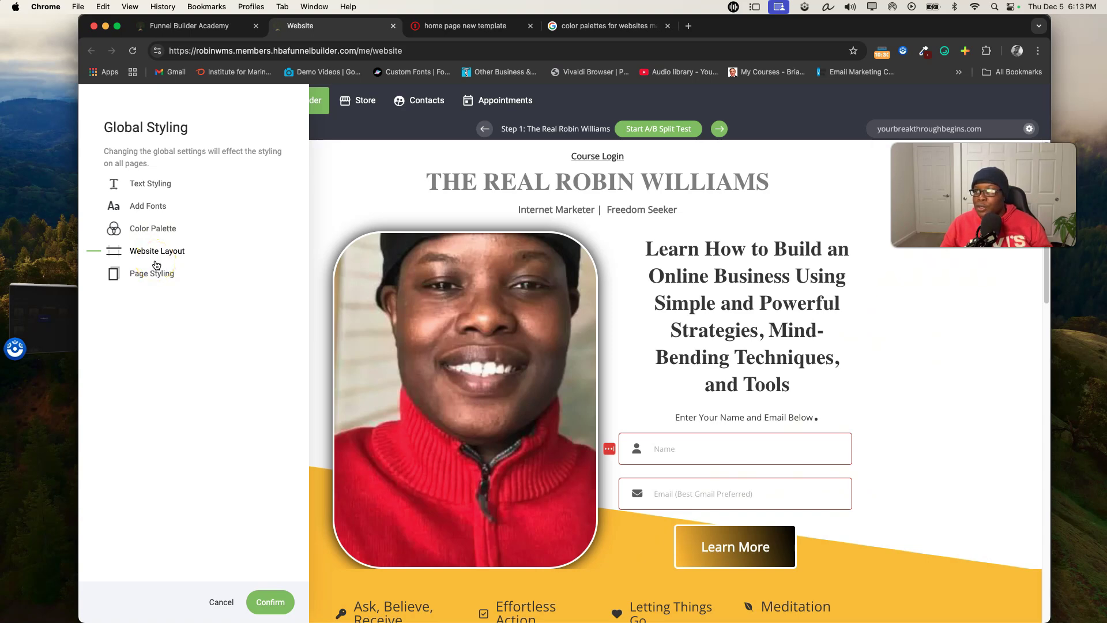
pyautogui.click(320, 236)
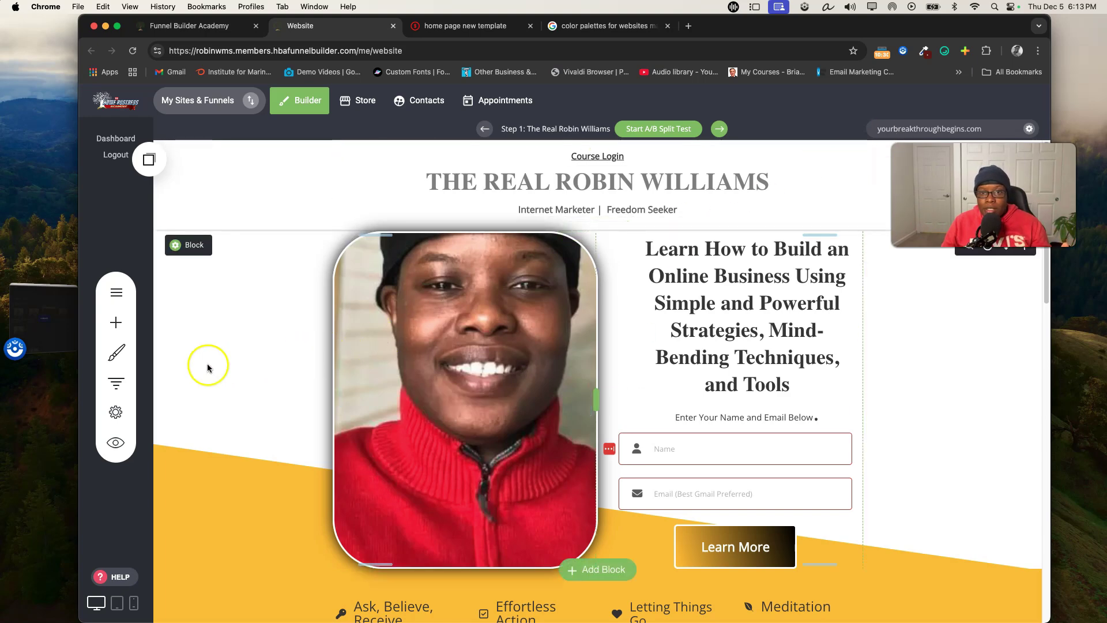
# Open the general funnel settings and review the site's title, favicon and social sharing image without changing them
pyautogui.click(121, 423)
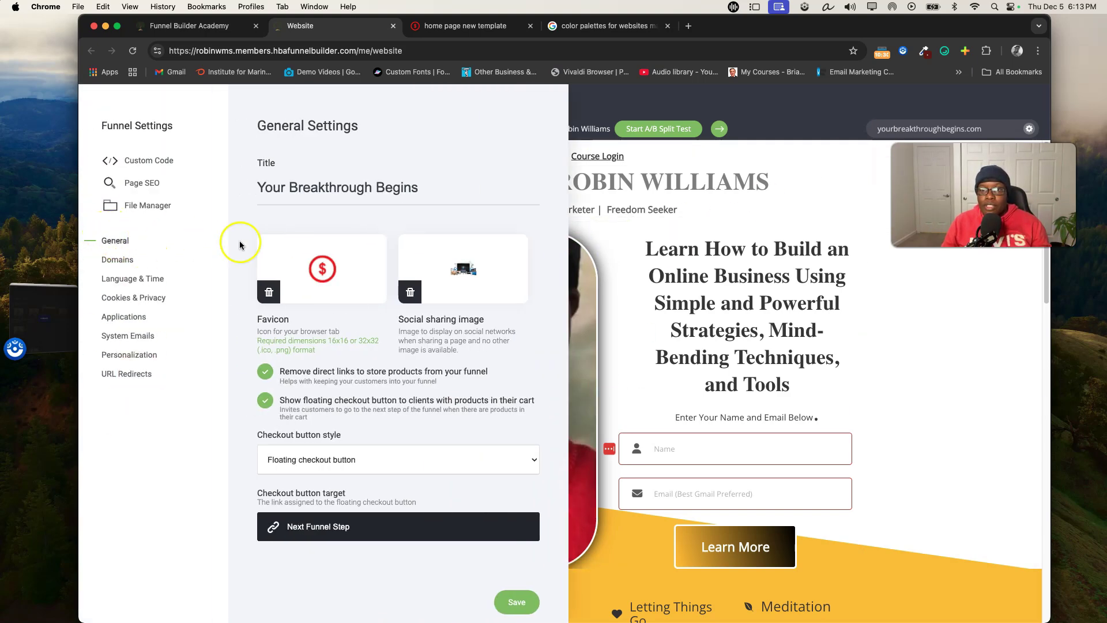
pyautogui.click(334, 272)
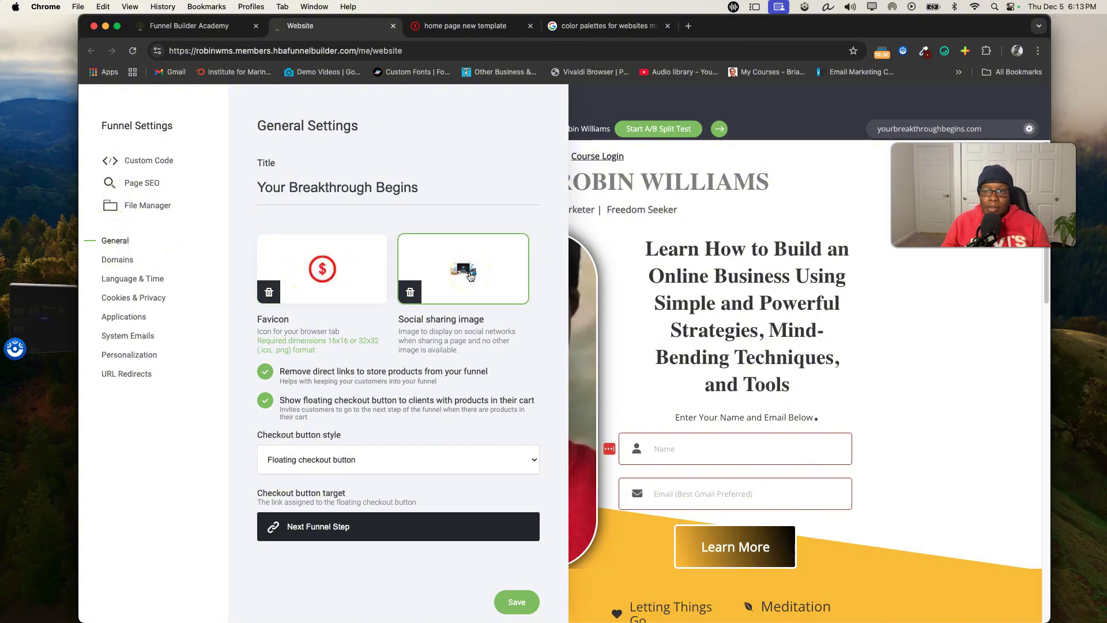
pyautogui.click(339, 281)
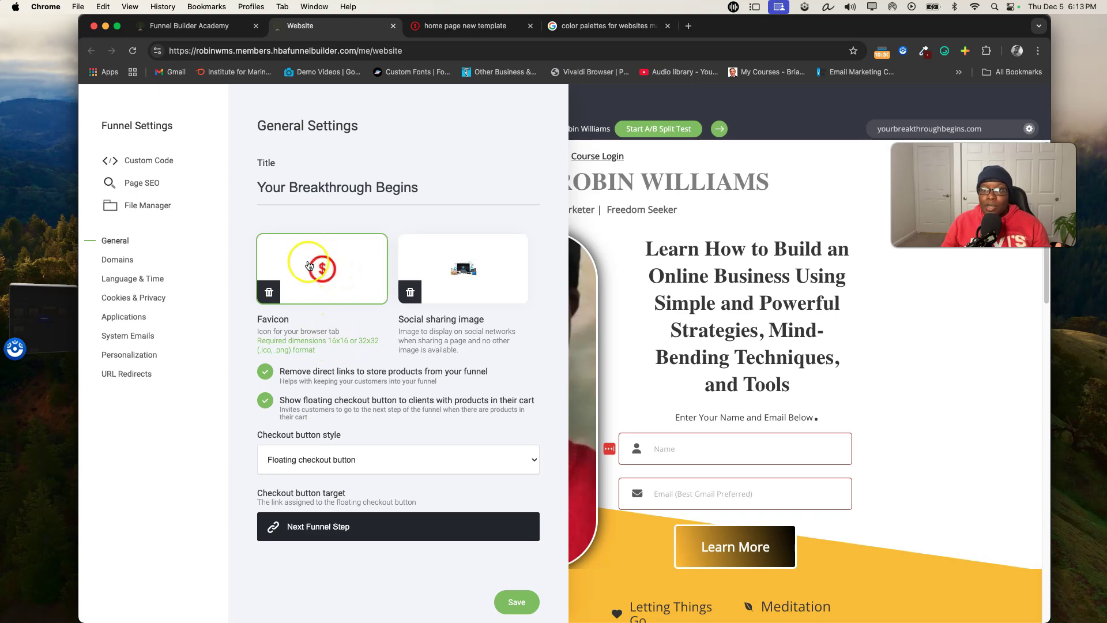
pyautogui.click(308, 280)
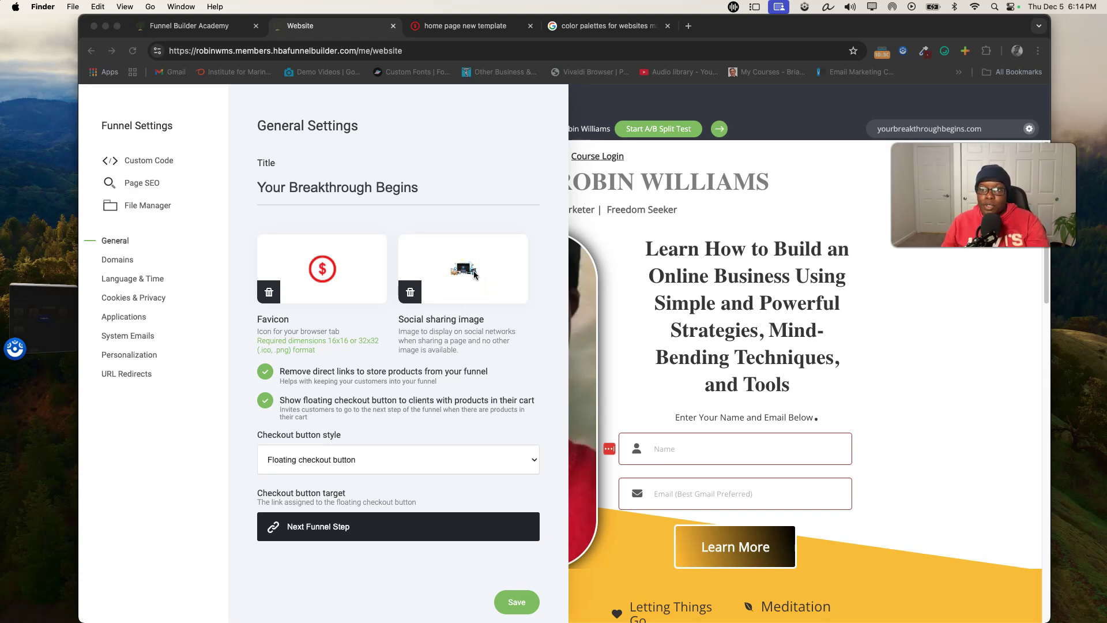
pyautogui.click(412, 265)
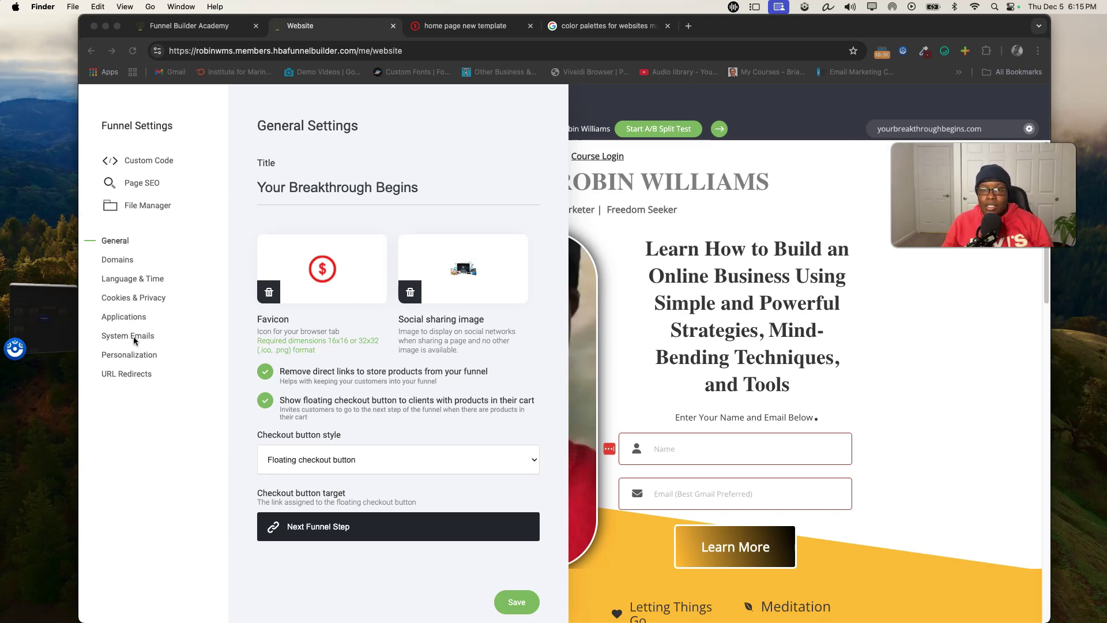
# Review the full list of URL redirects in the funnel settings, and close the settings
pyautogui.doubleClick(122, 372)
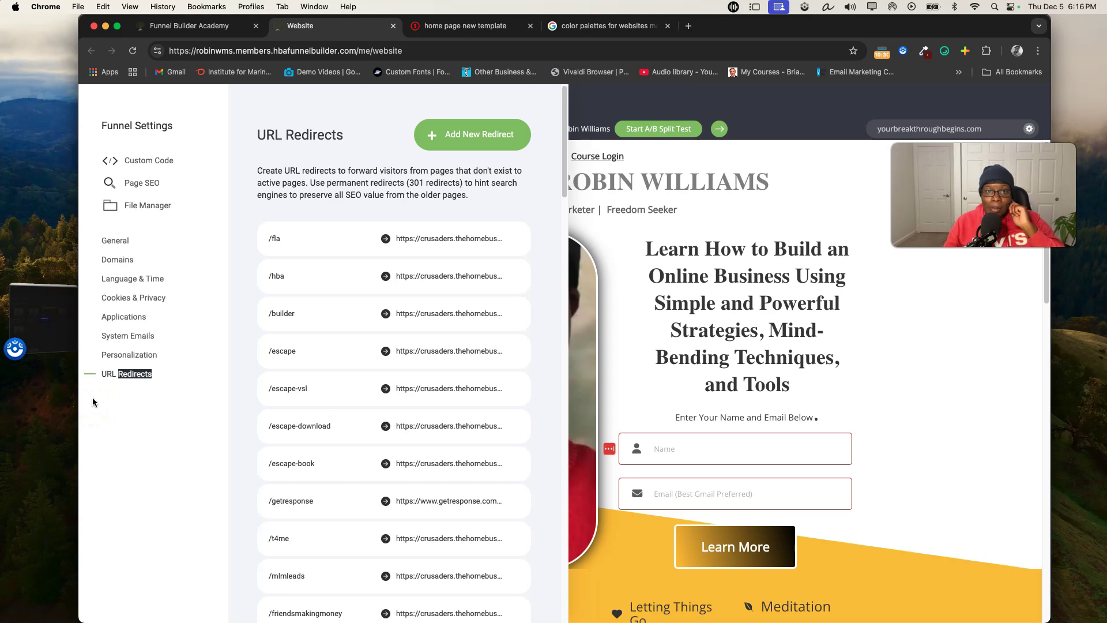
pyautogui.scroll(-15, 351, 427)
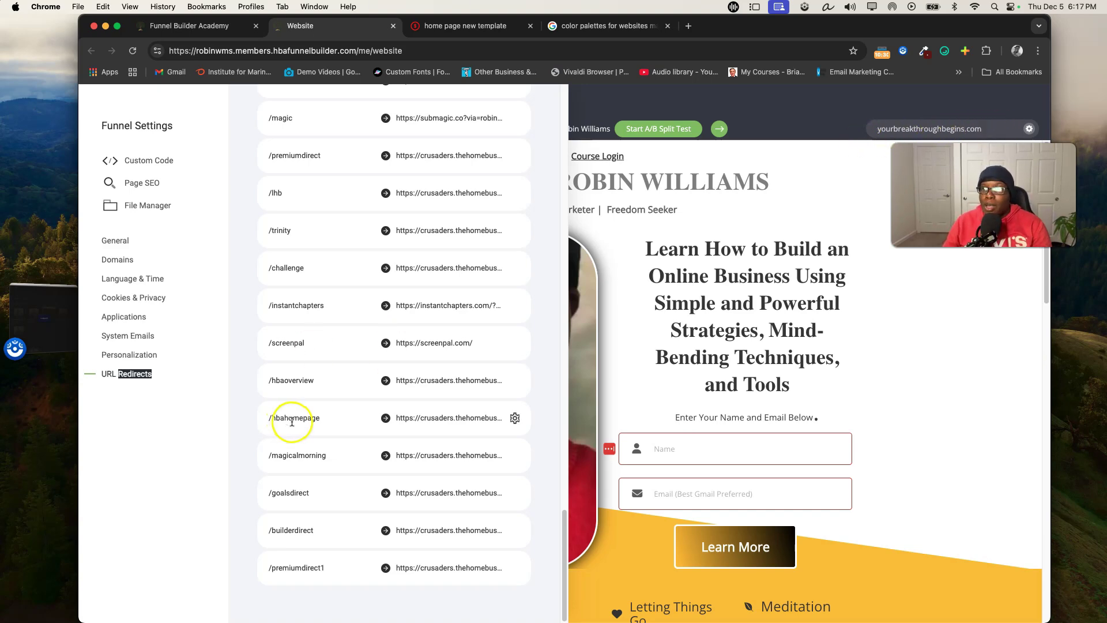
pyautogui.click(887, 368)
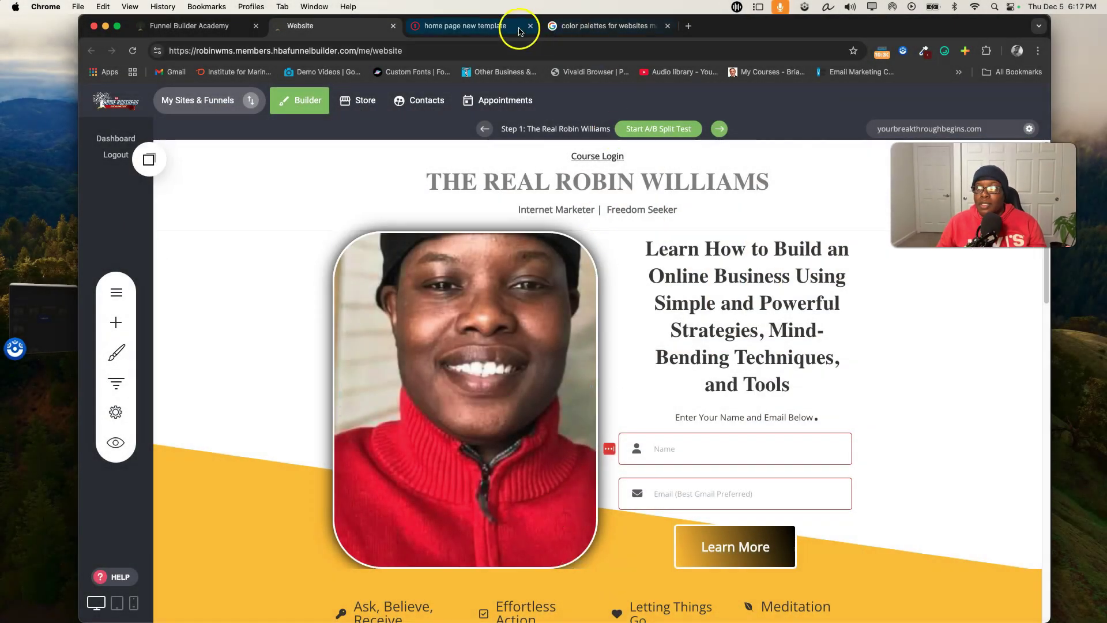
# View the published "home page new template" page and look over its layout from the headline to the footer
pyautogui.click(483, 32)
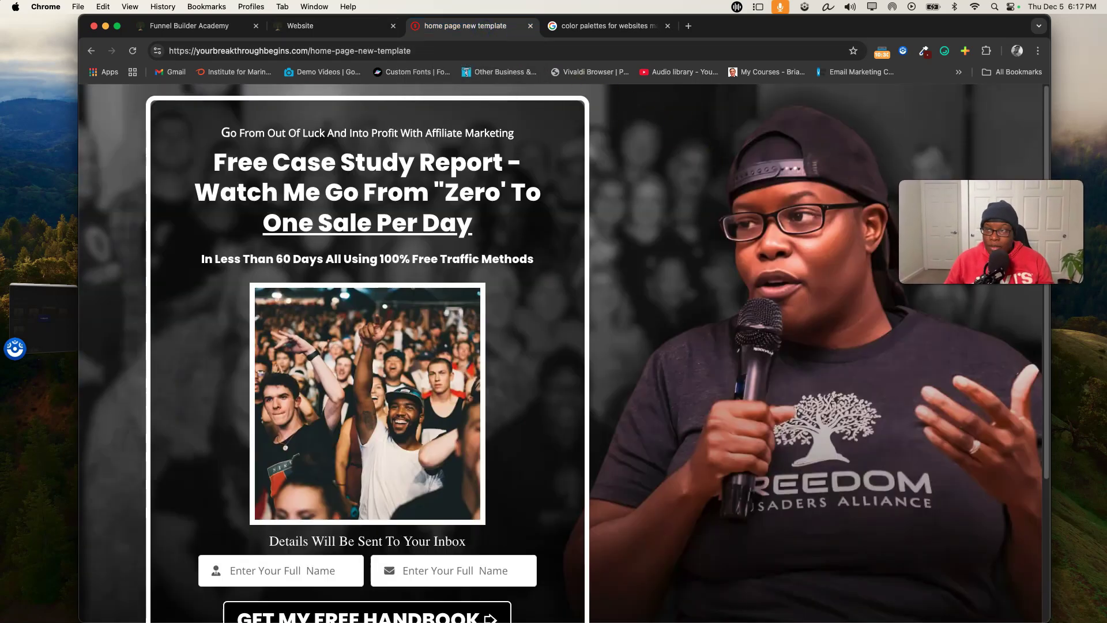
pyautogui.scroll(-4, 662, 297)
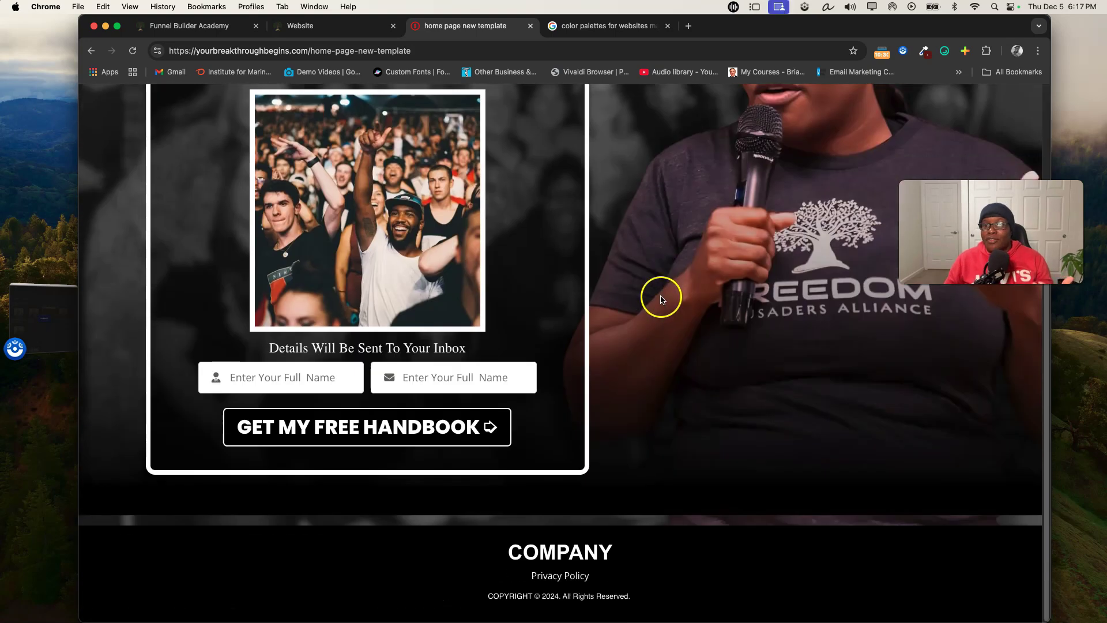
pyautogui.scroll(4, 661, 297)
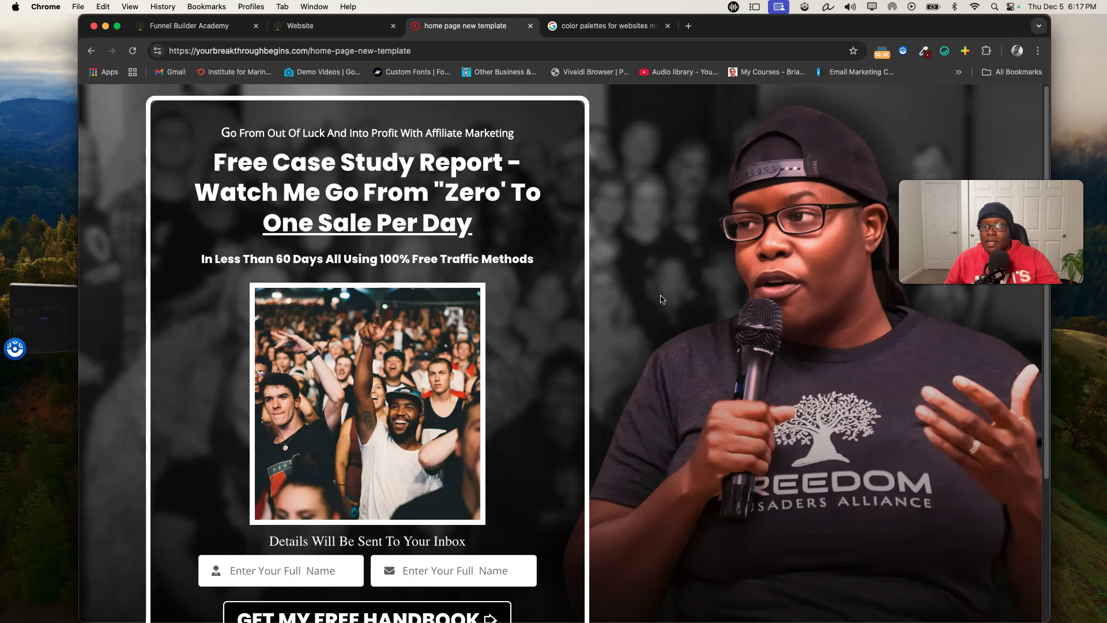
pyautogui.scroll(-1, 662, 298)
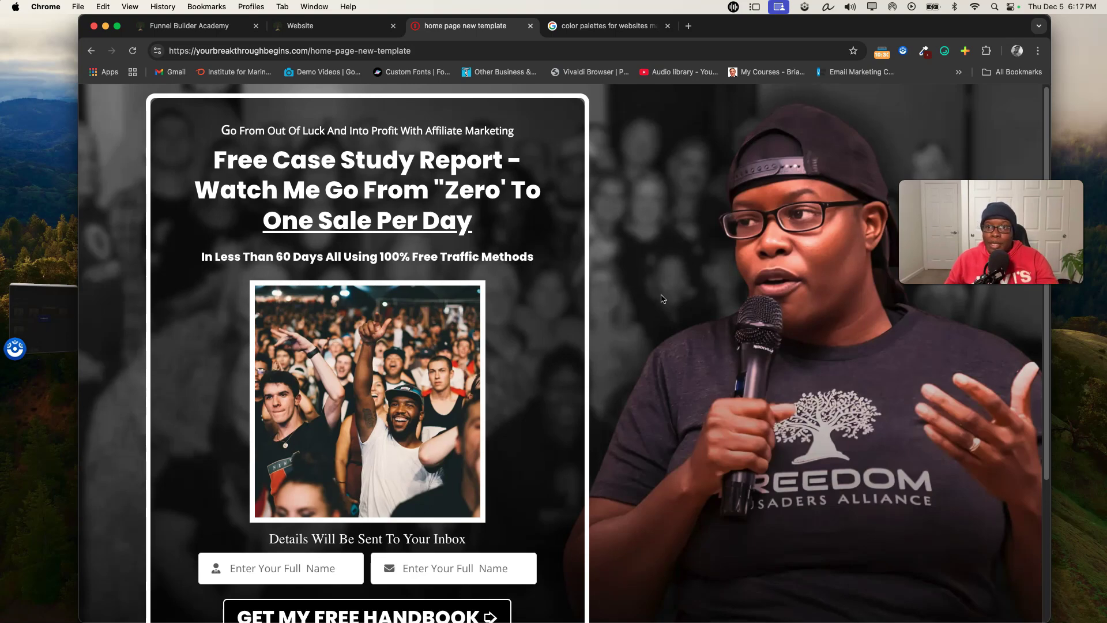
pyautogui.scroll(-1, 661, 299)
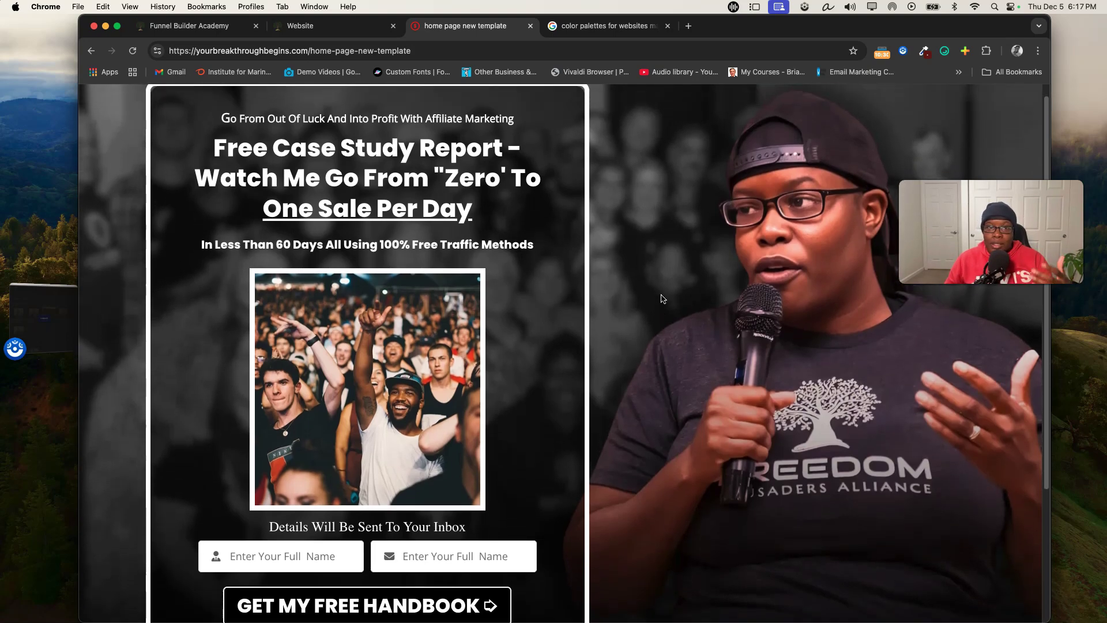